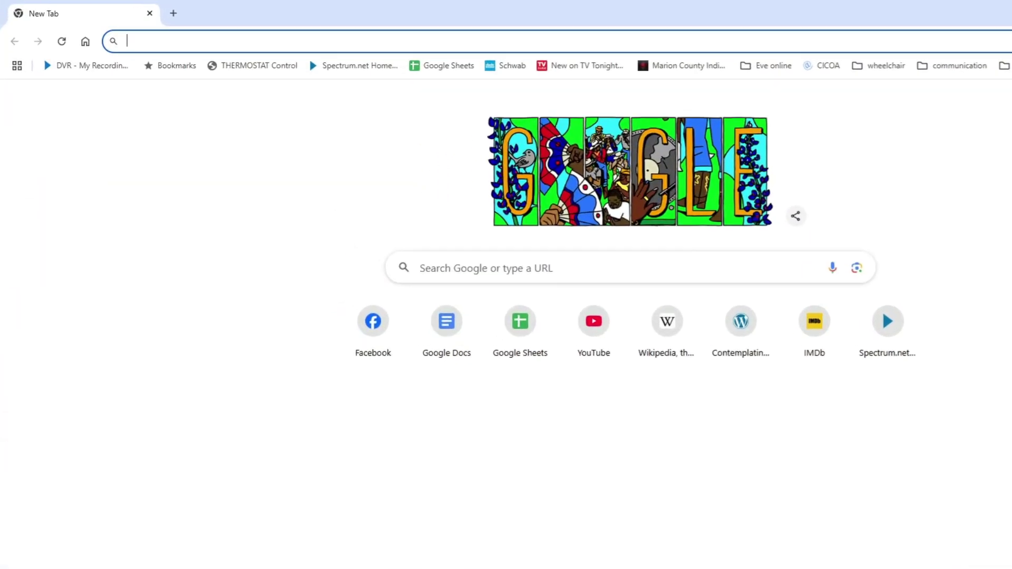
- Search Google for 'phone link' and open Microsoft's 'Use Phone Link to Sync Your Android or iPhone' page
type("phone link")
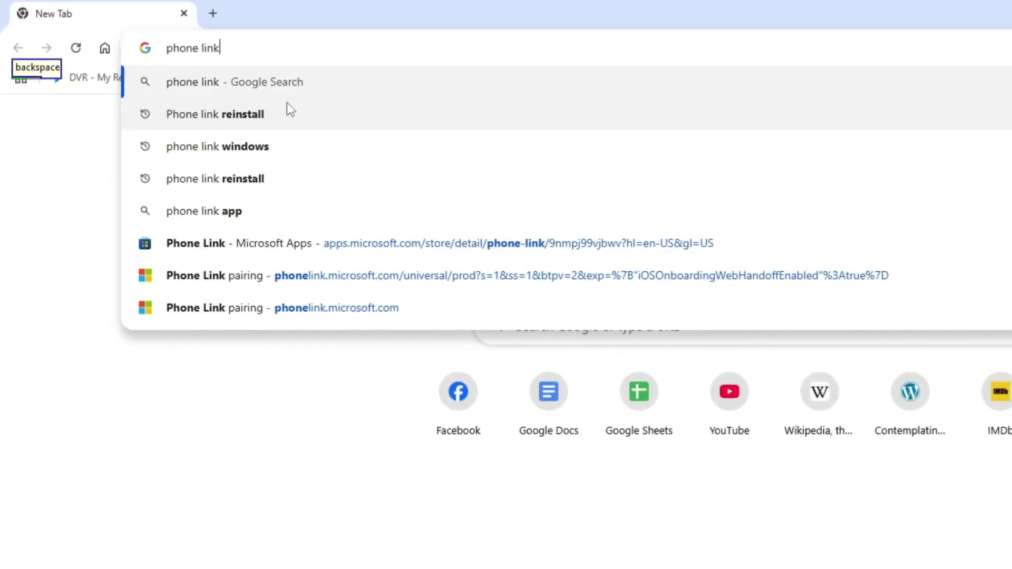
left_click(266, 82)
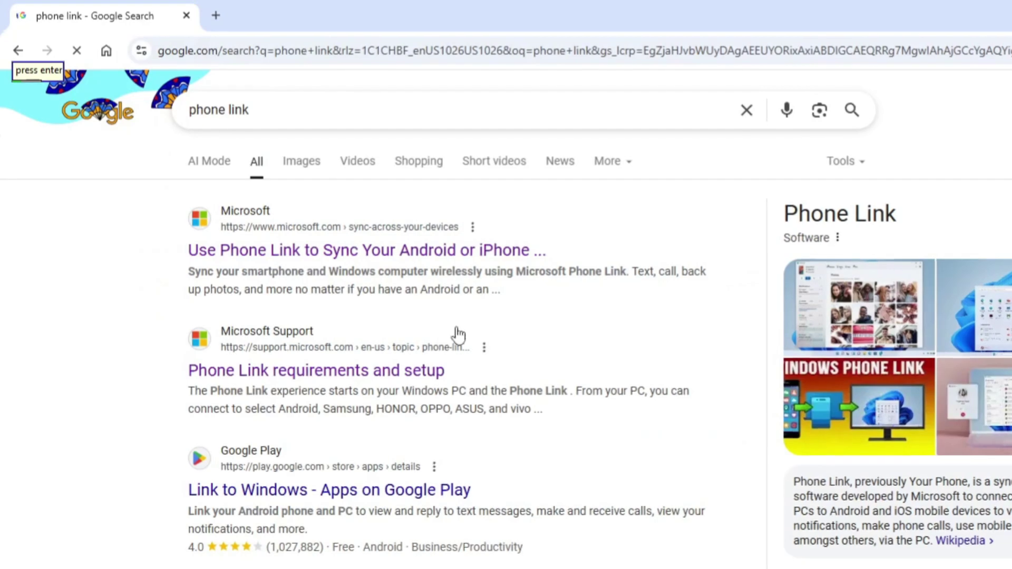
left_click(327, 262)
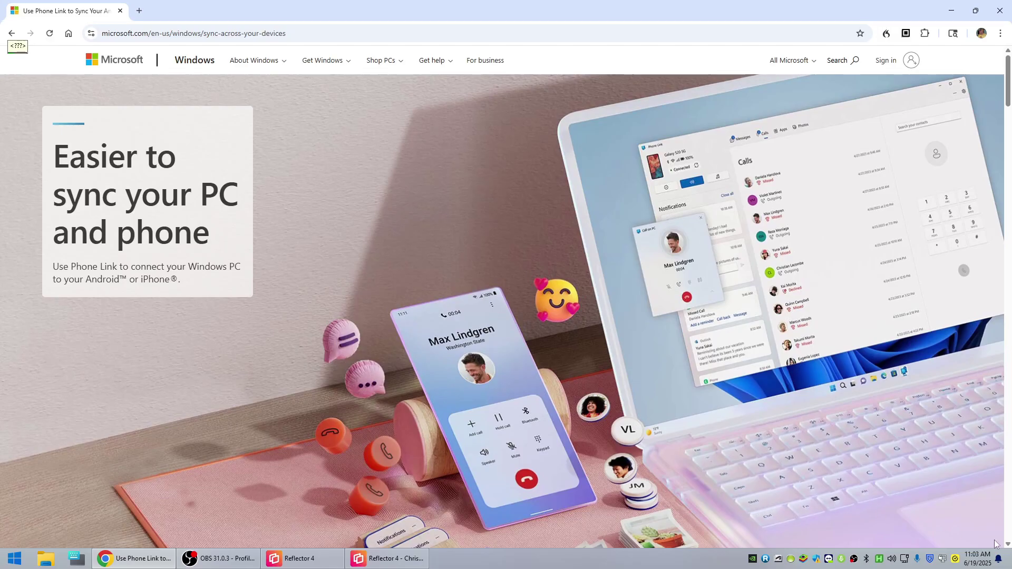
- Show the 'For iOS users' setup instructions and launch Phone Link from the page's link
scroll(755, 431, "down", 7)
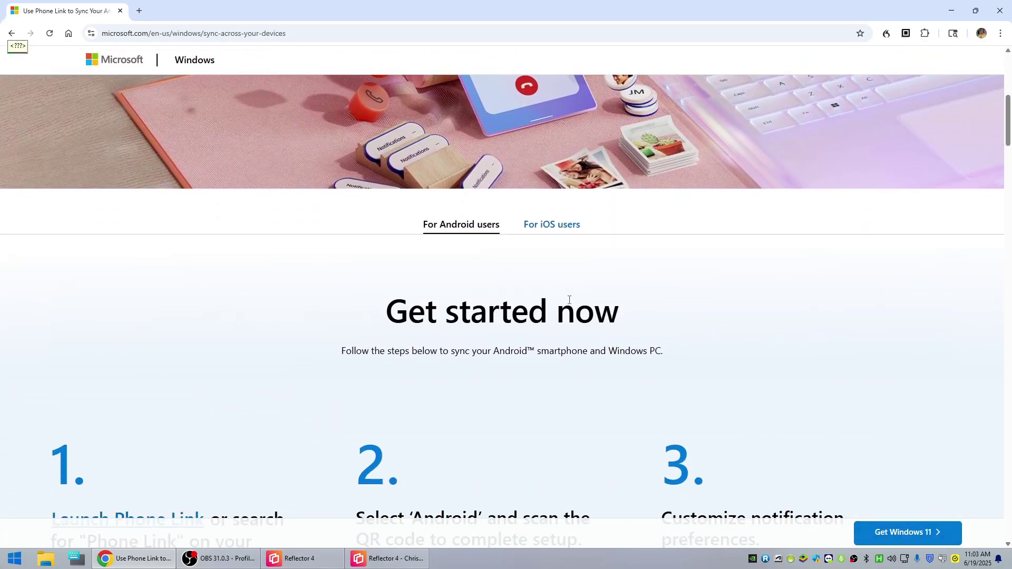
left_click(546, 228)
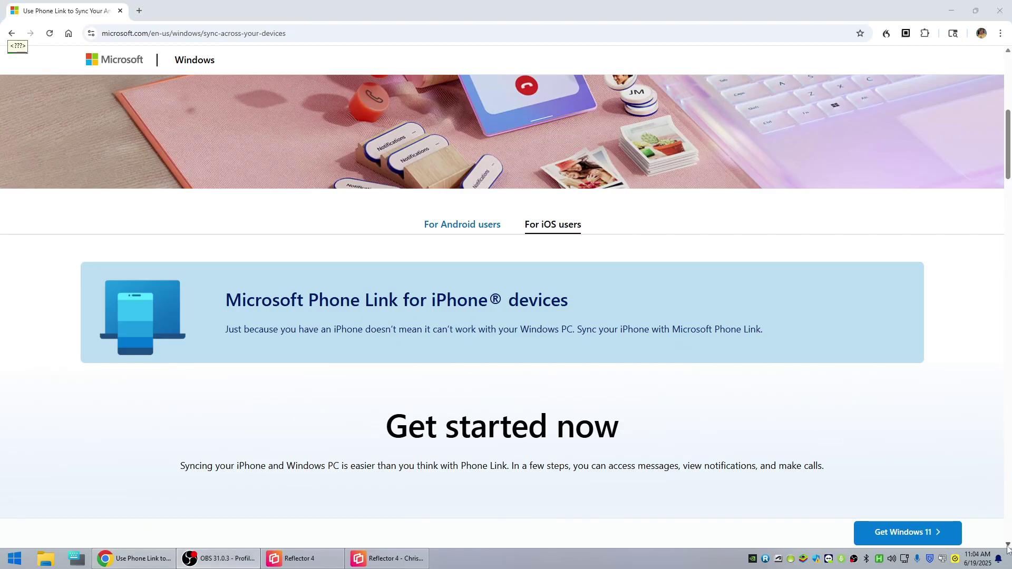
scroll(1007, 548, "down", 7)
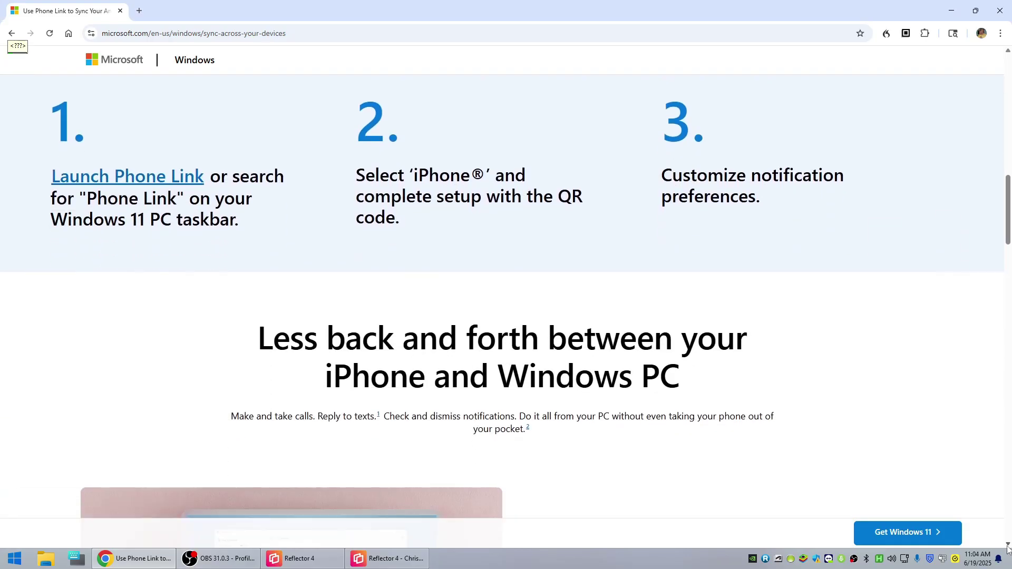
left_click(106, 174)
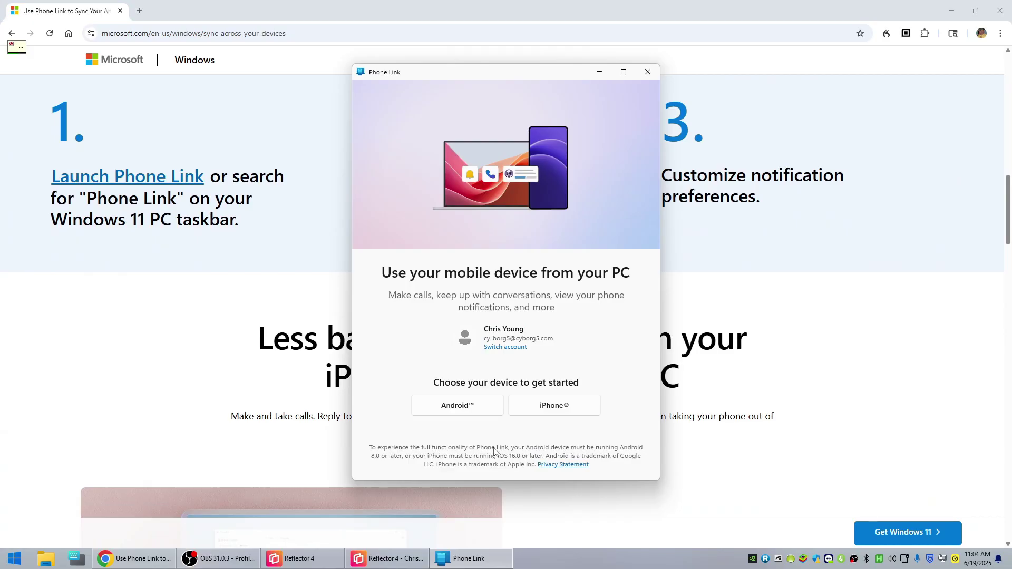
- Choose iPhone on the Phone Link start screen to display the Bluetooth pairing QR code
left_click(569, 412)
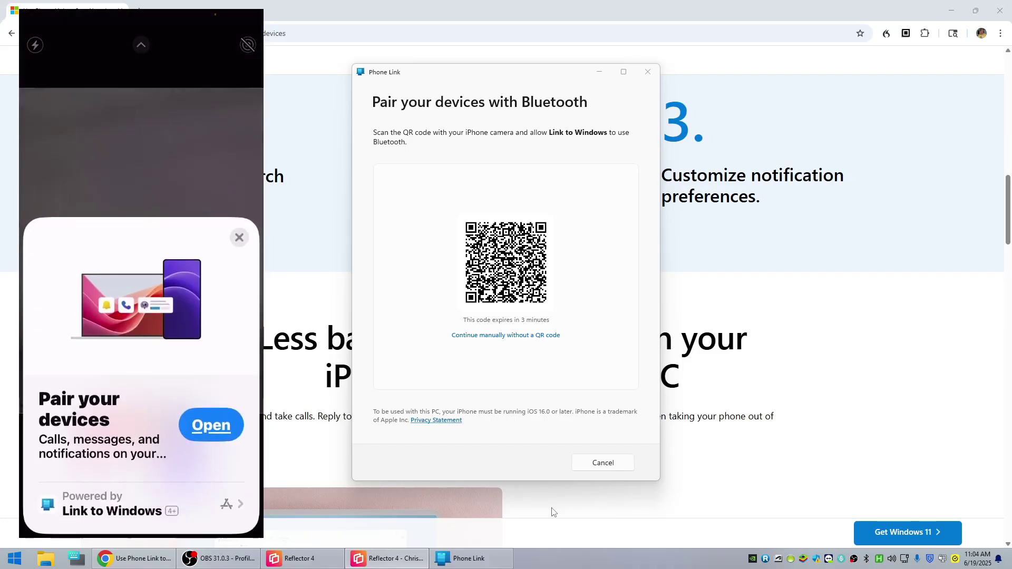
- Continue pairing on the mirrored iPhone and accept its Bluetooth pairing request
left_click(552, 511)
scroll(569, 527, "down", 7)
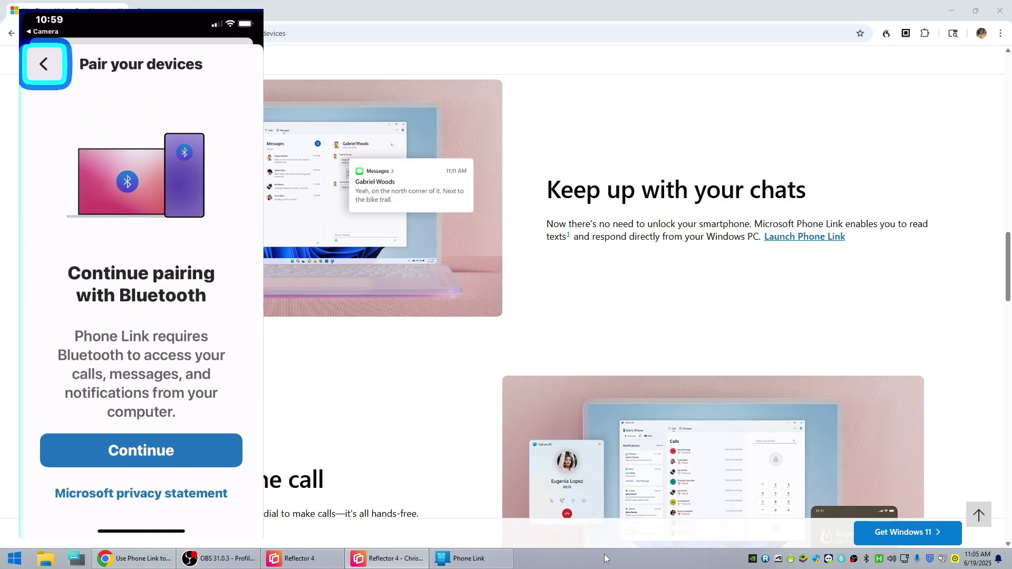
key("Tab")
key("Tab")
key("shift+Tab")
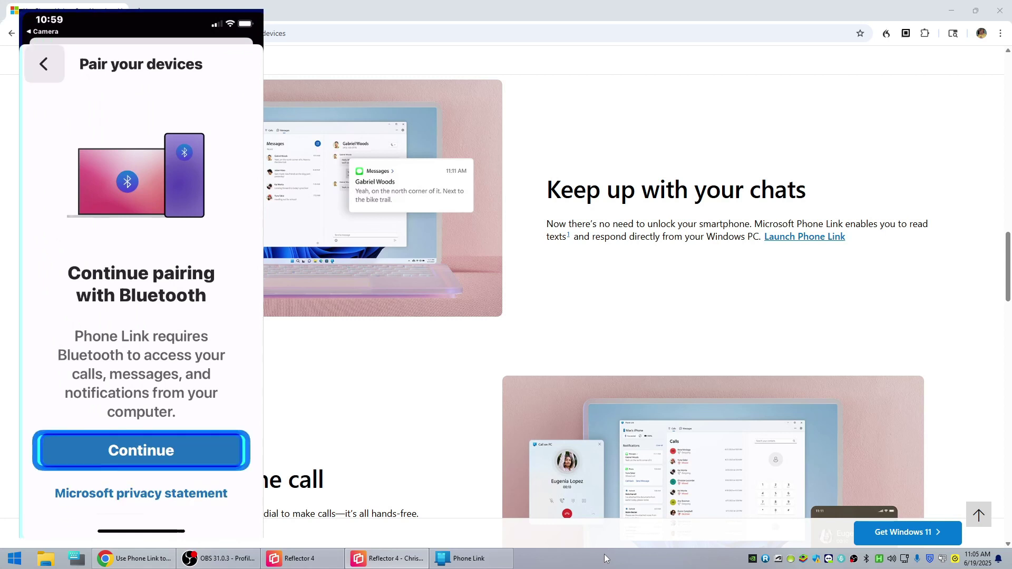
key("space")
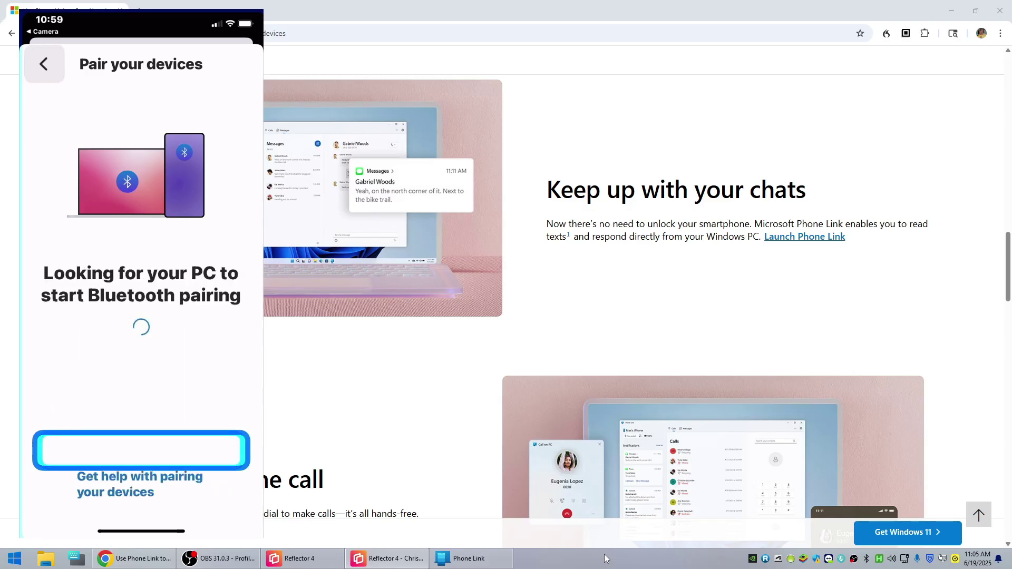
key("shift+Tab")
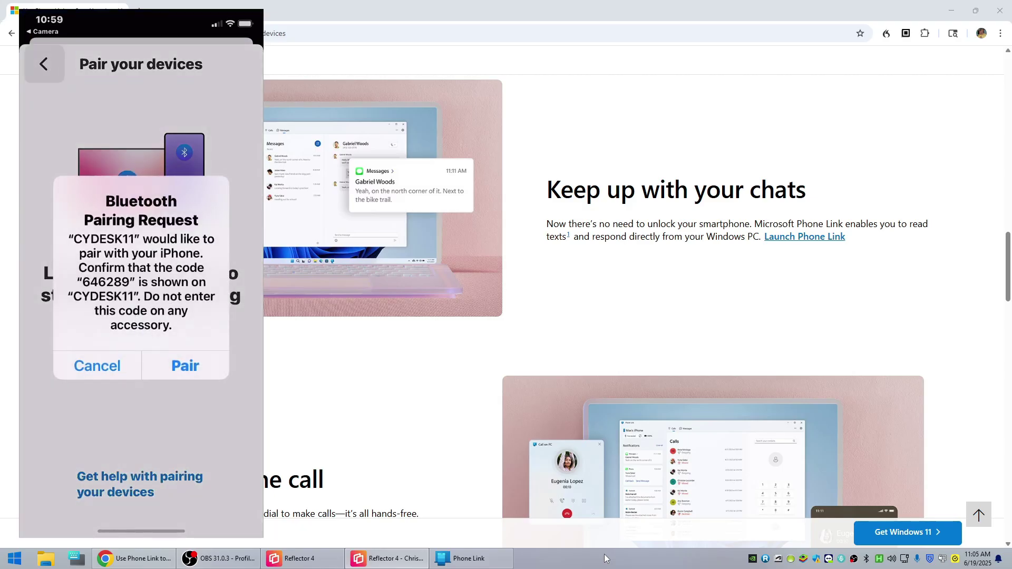
key("Tab")
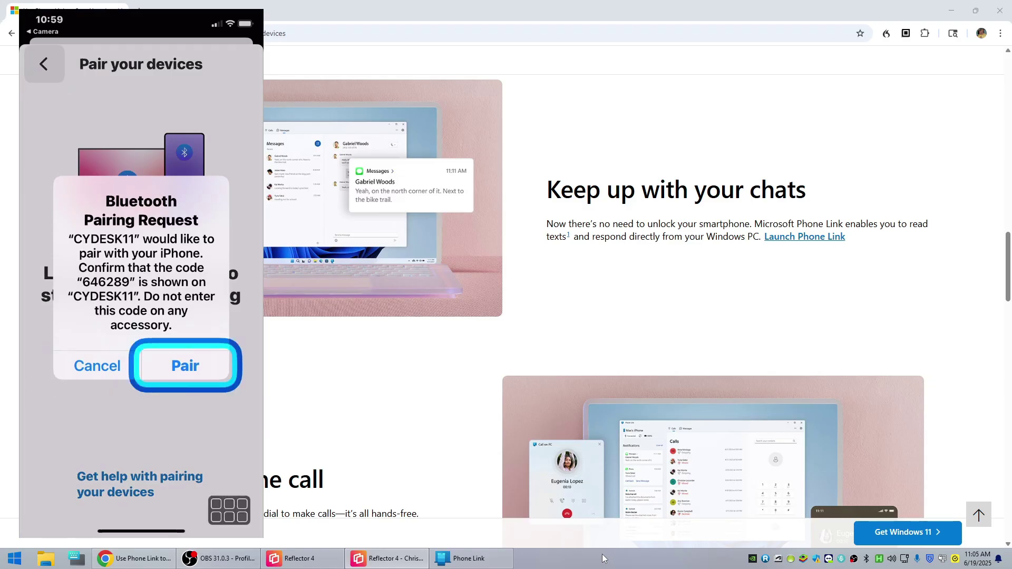
- Bring up Phone Link's Pair device window and confirm the Bluetooth pairing on the PC
mouse_move(504, 559)
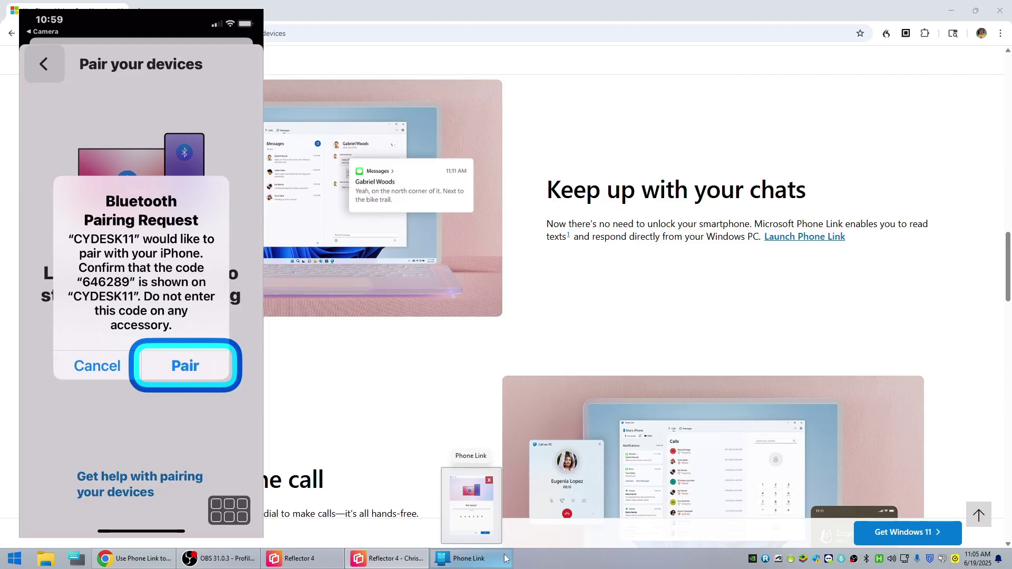
left_click(504, 558)
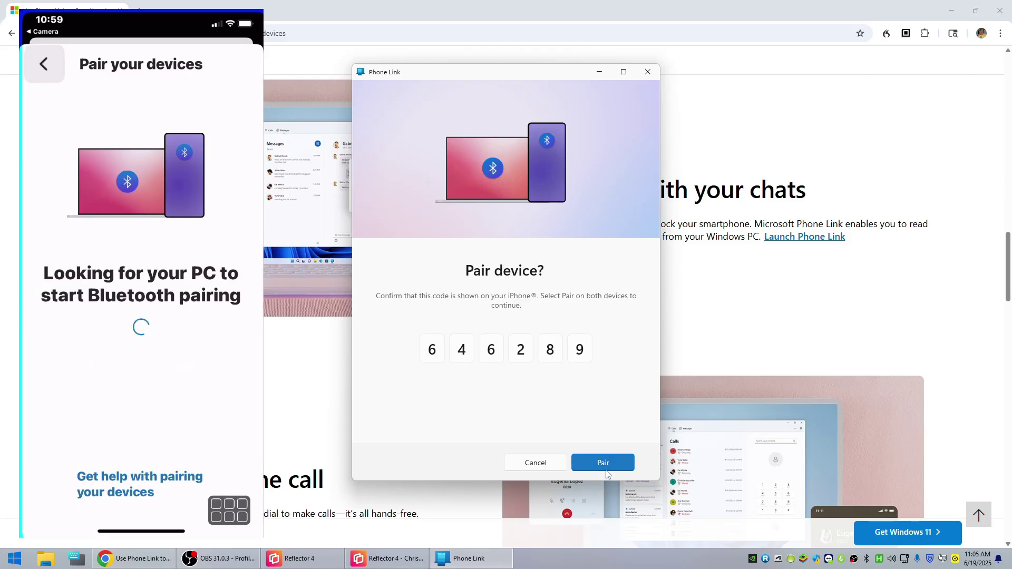
left_click(606, 473)
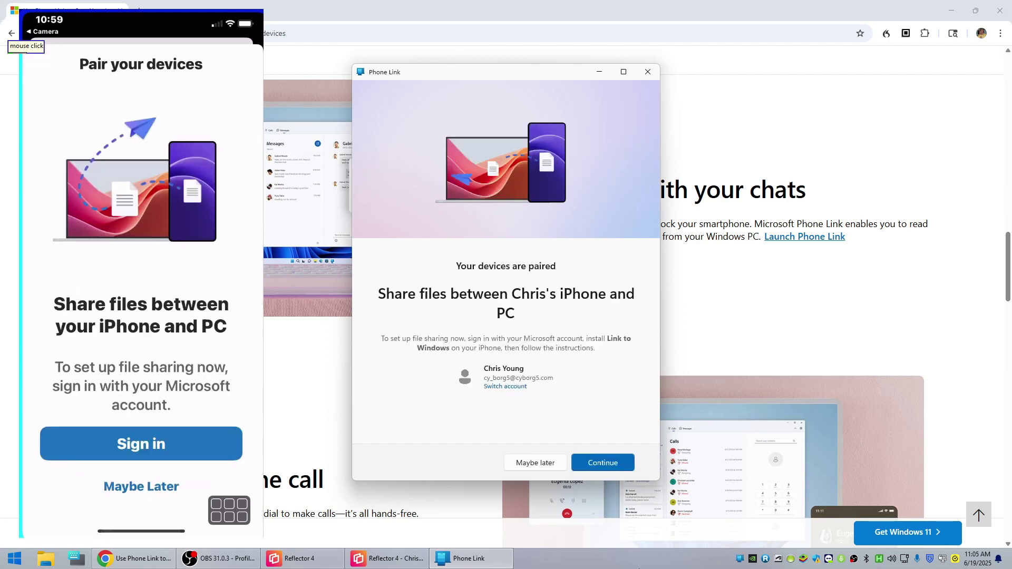
- Allow the PC to receive iPhone notifications, then proceed to file-sharing setup
key("Tab")
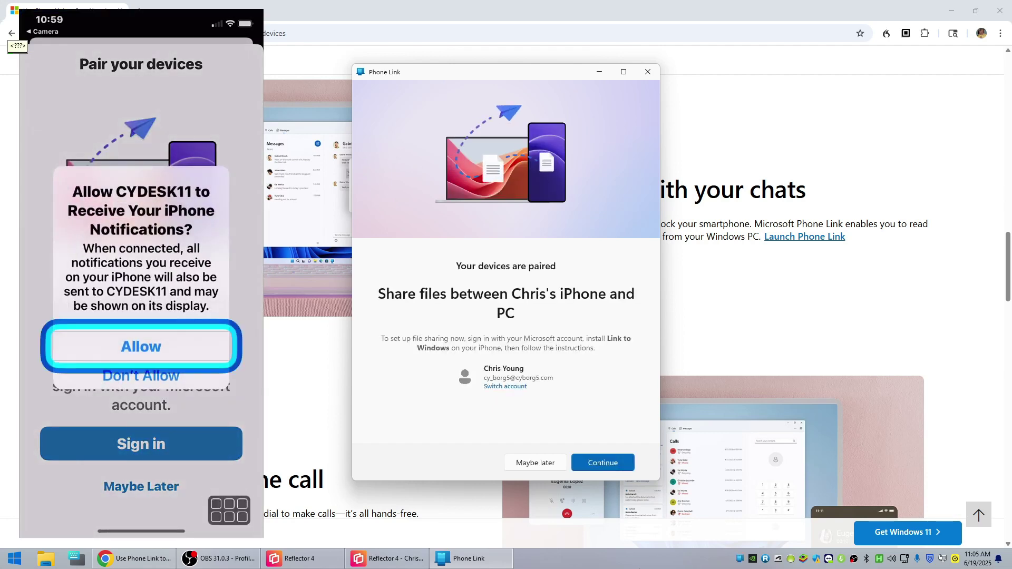
key("Tab")
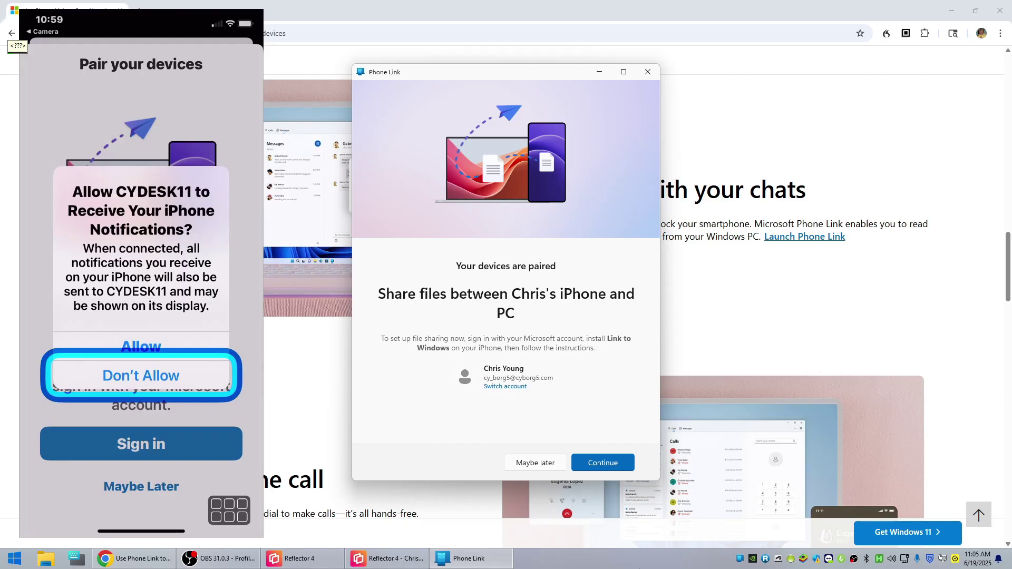
key("shift+Tab")
key("space")
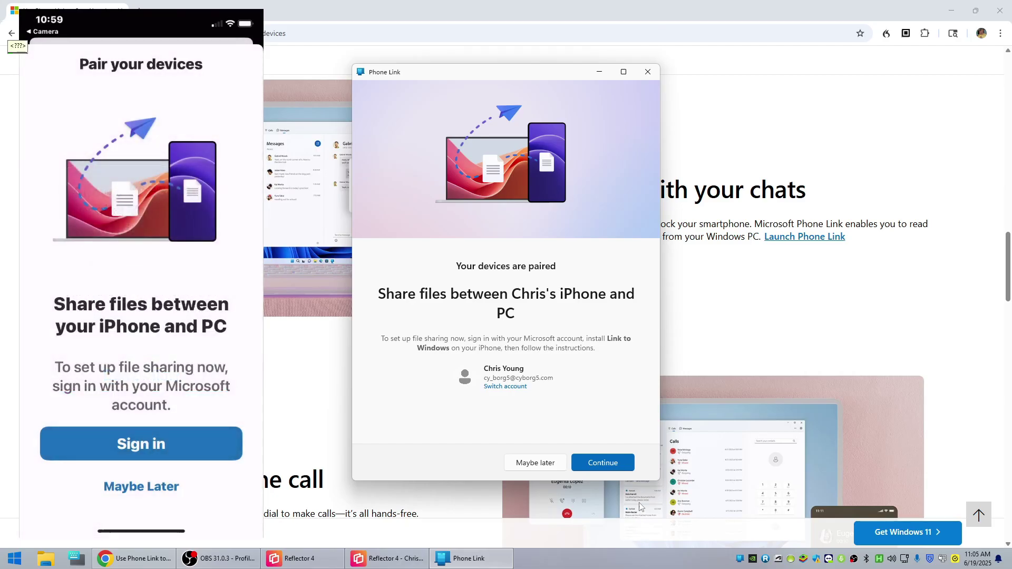
left_click(594, 460)
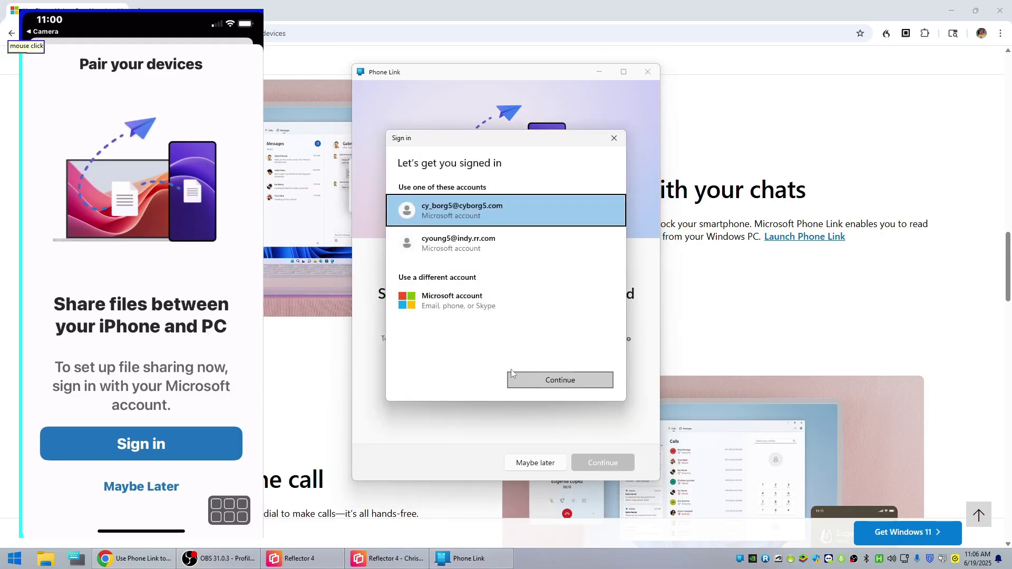
- Confirm the Microsoft account for file sharing and start signing in on the iPhone
left_click(541, 380)
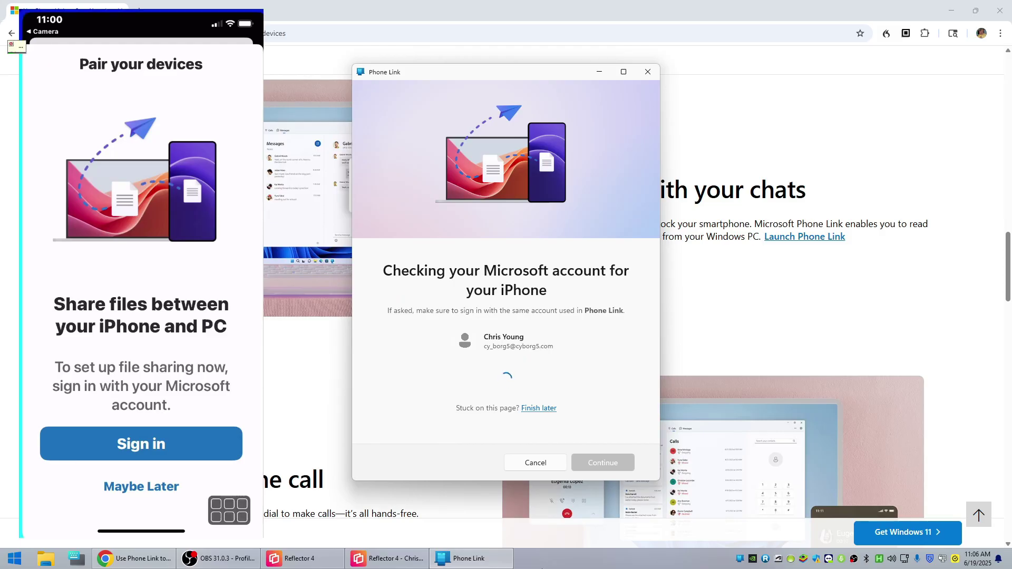
key("Tab")
key("shift+Tab")
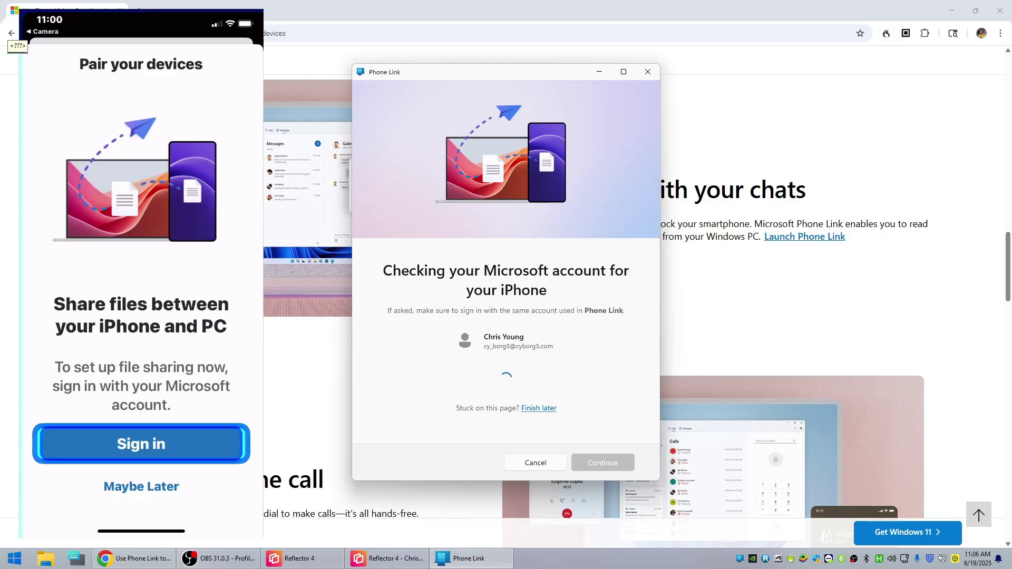
key("space")
key("shift+Tab")
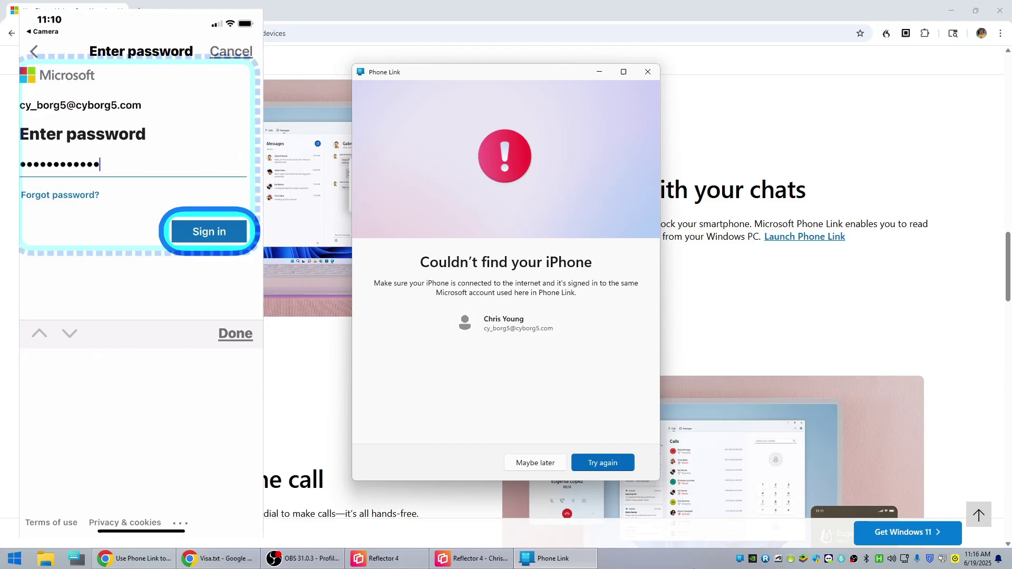
- Submit the account password on the iPhone and retry finding the iPhone in Phone Link
key("space")
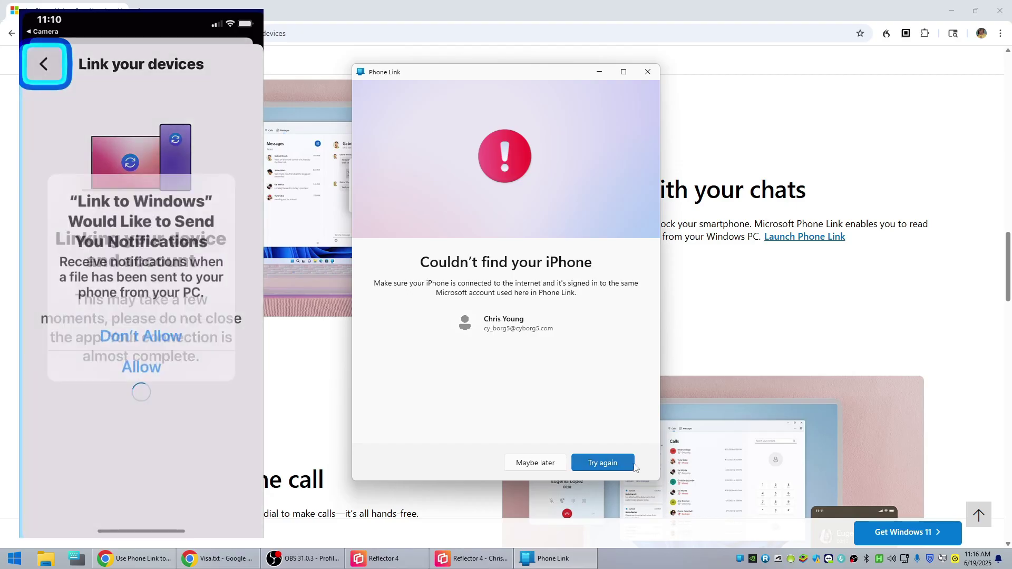
left_click(604, 463)
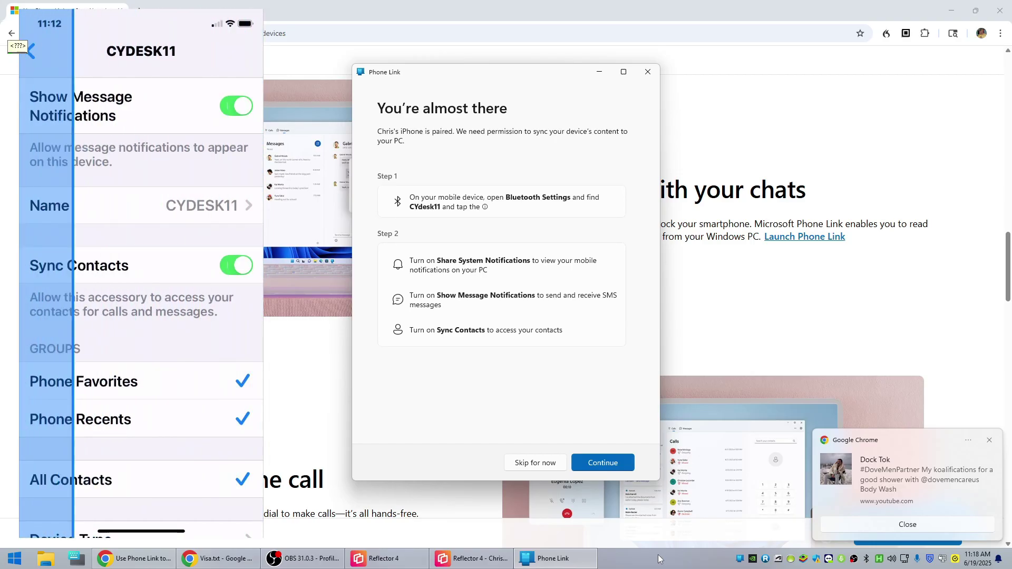
- Finish the permissions and welcome screens with 'Open Phone Link when you're signed into Windows' checked
left_click(602, 462)
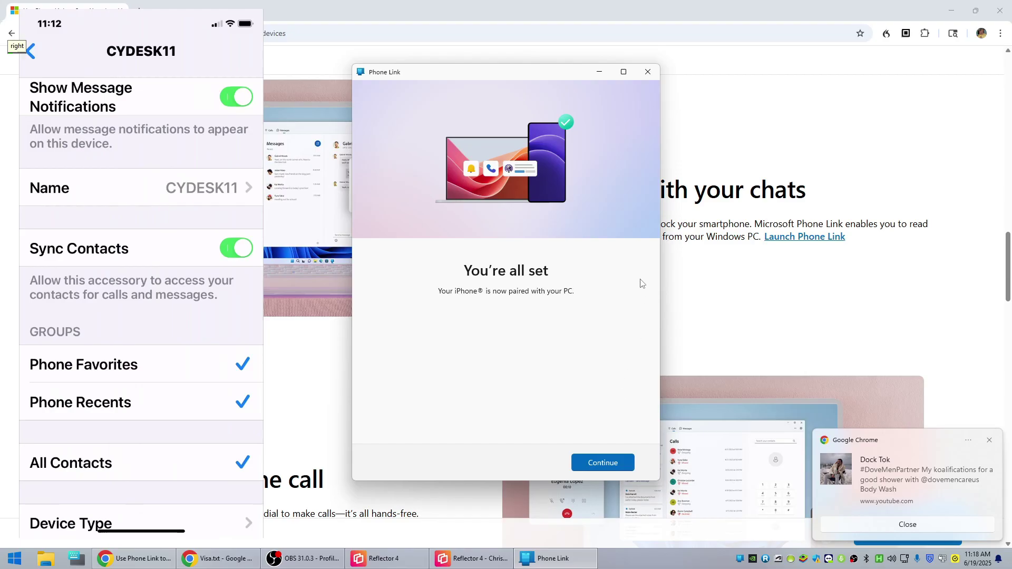
left_click(648, 72)
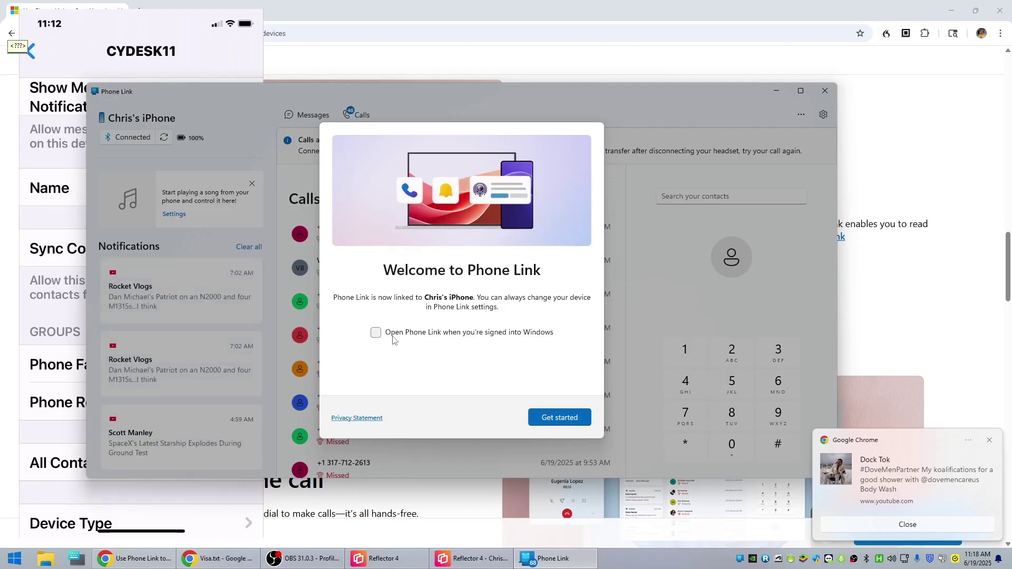
left_click(376, 333)
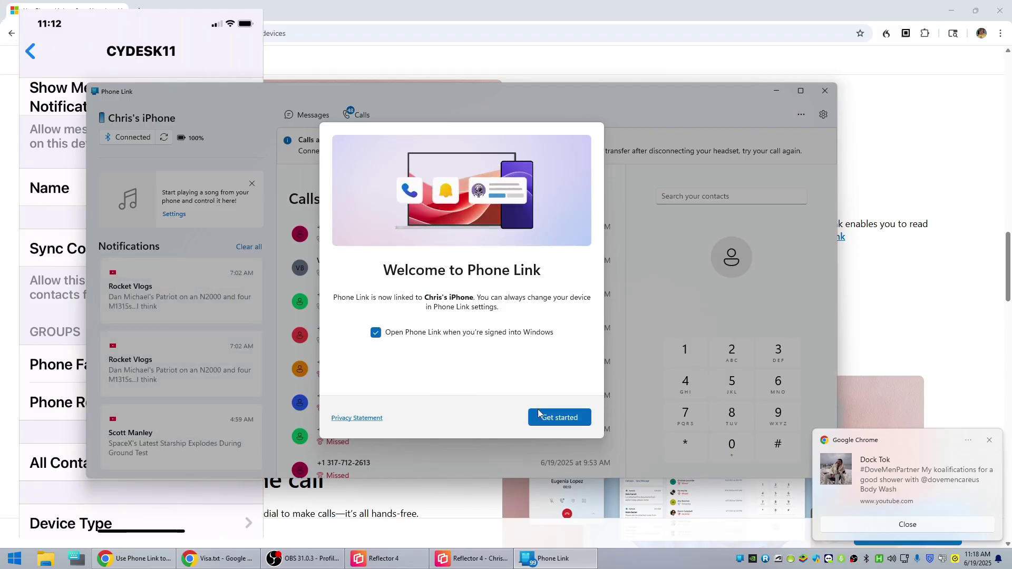
left_click(572, 419)
- Dismiss the Chrome notification, maximize Phone Link, and switch to the Messages list
left_click(922, 527)
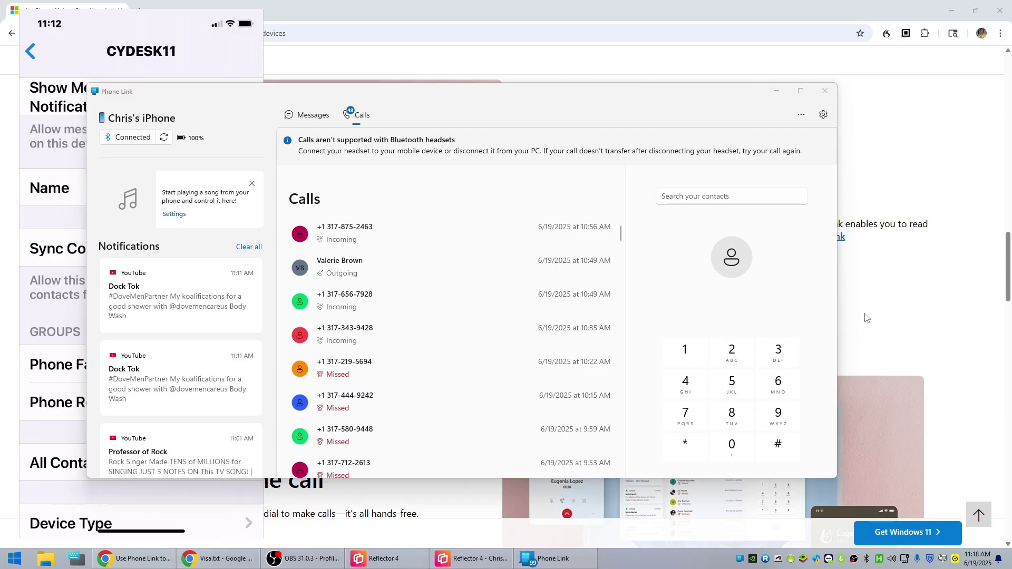
left_click(801, 91)
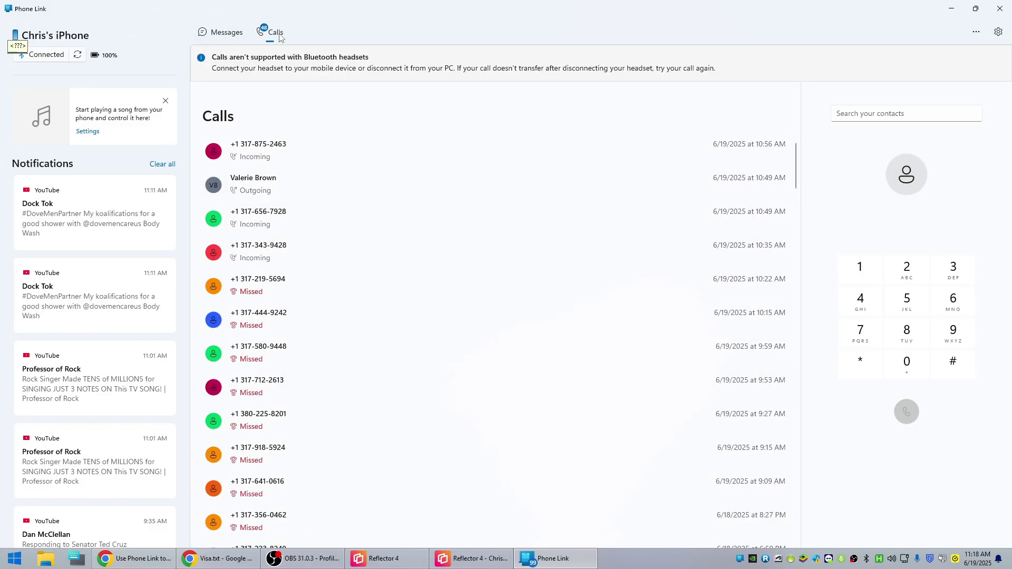
left_click(224, 32)
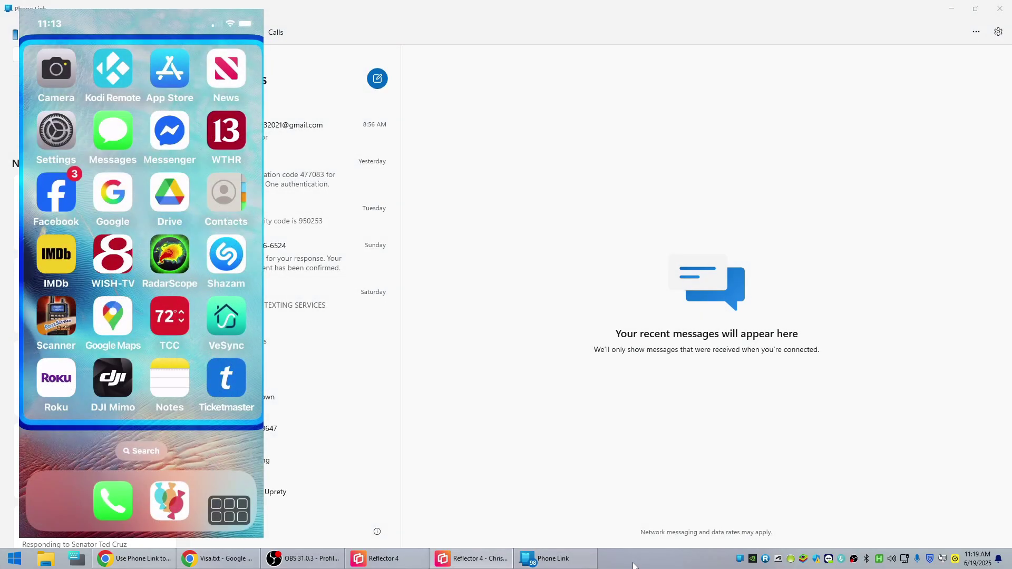
- Centre the Reflector mirror, answer the incoming call on the mobile device, then hang up
left_click_drag(105, 19, 357, 20)
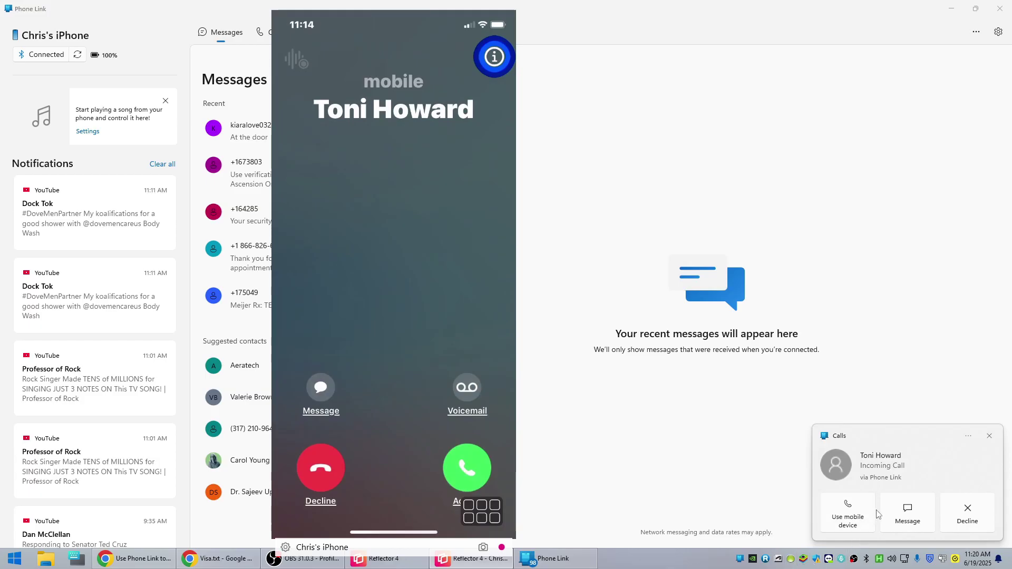
left_click(847, 513)
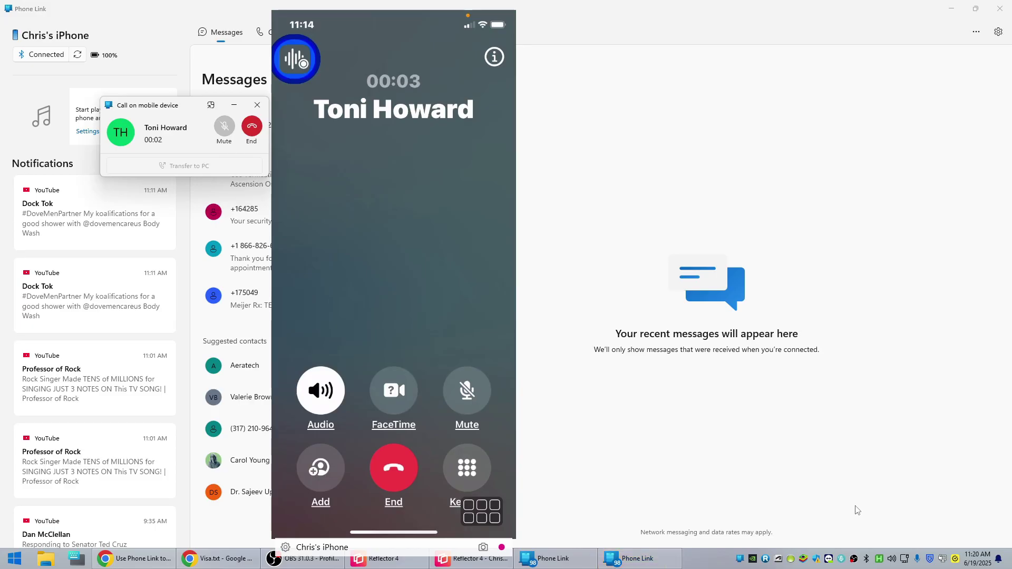
left_click(250, 128)
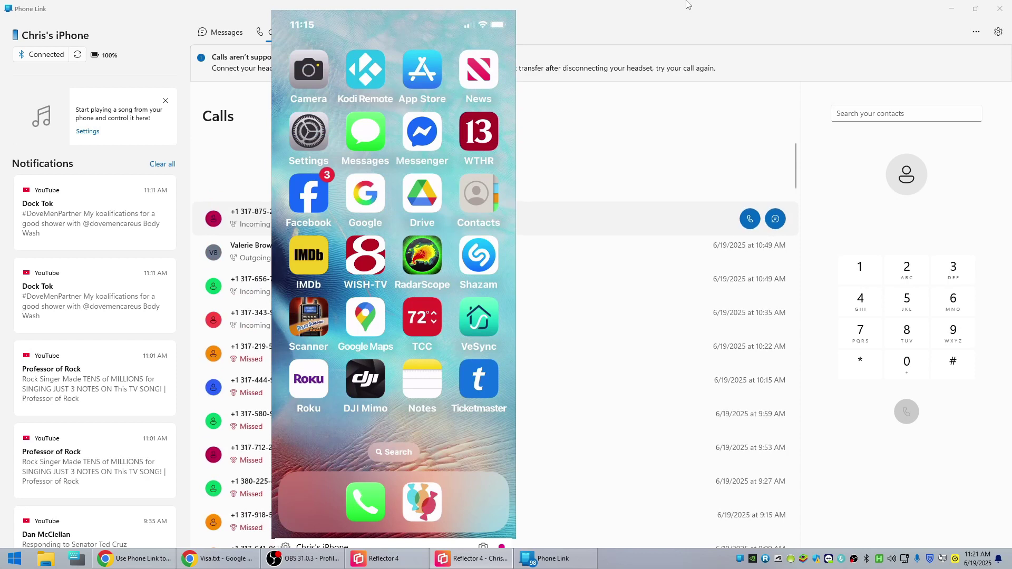
- Call back the most recent incoming caller from the Calls history, then end that call
left_click(685, 6)
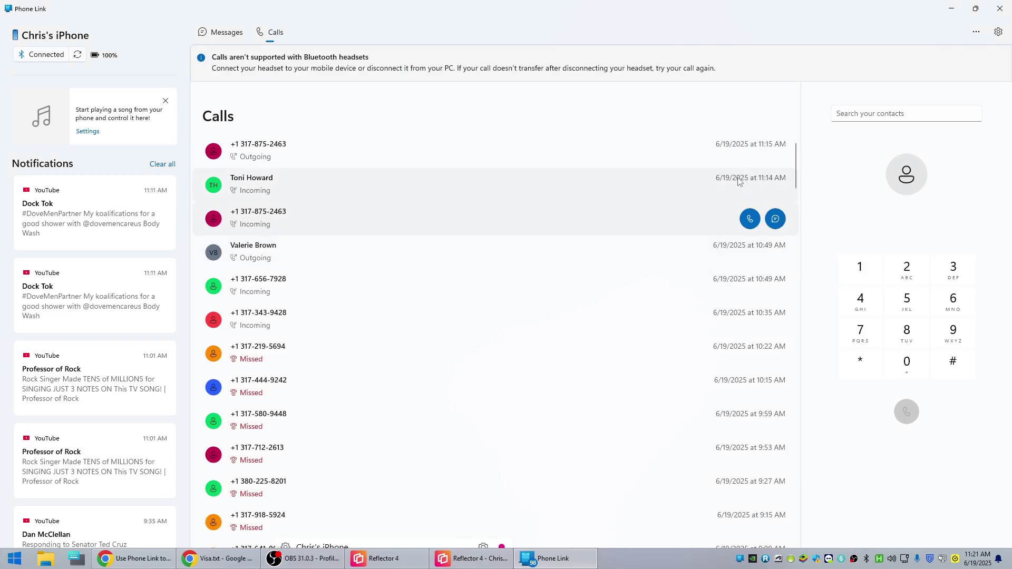
mouse_move(735, 196)
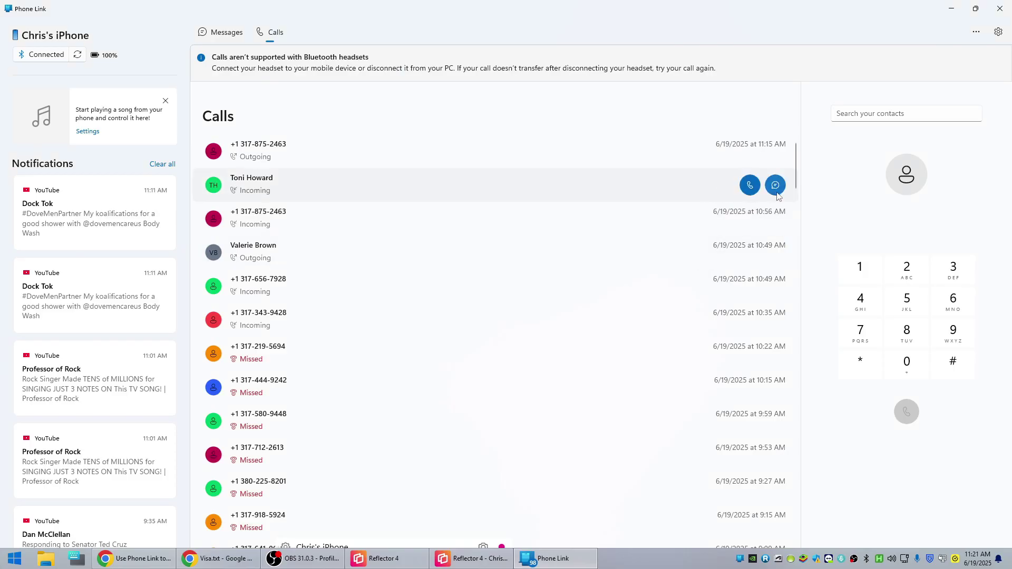
left_click(748, 186)
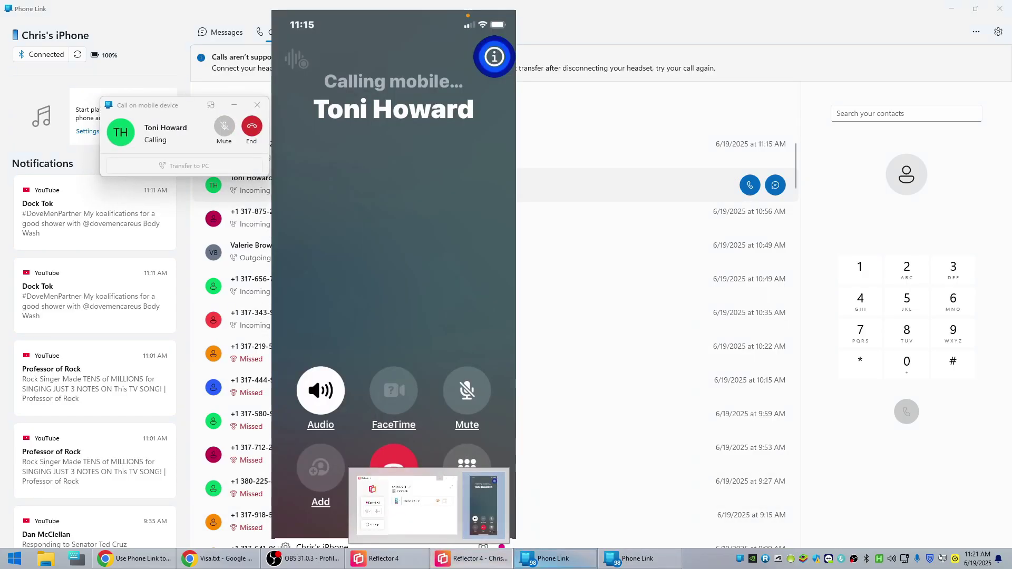
mouse_move(669, 563)
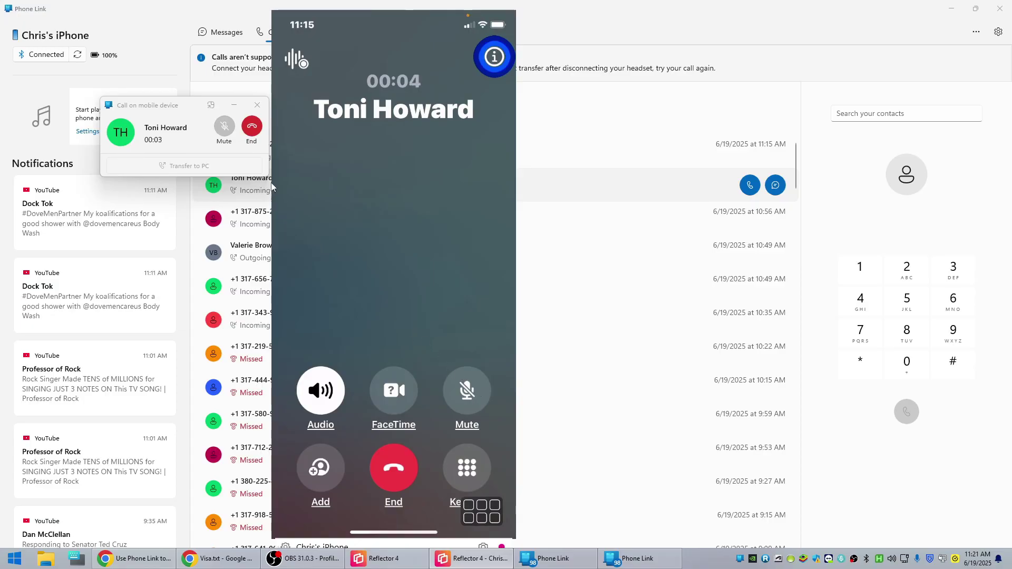
left_click(252, 128)
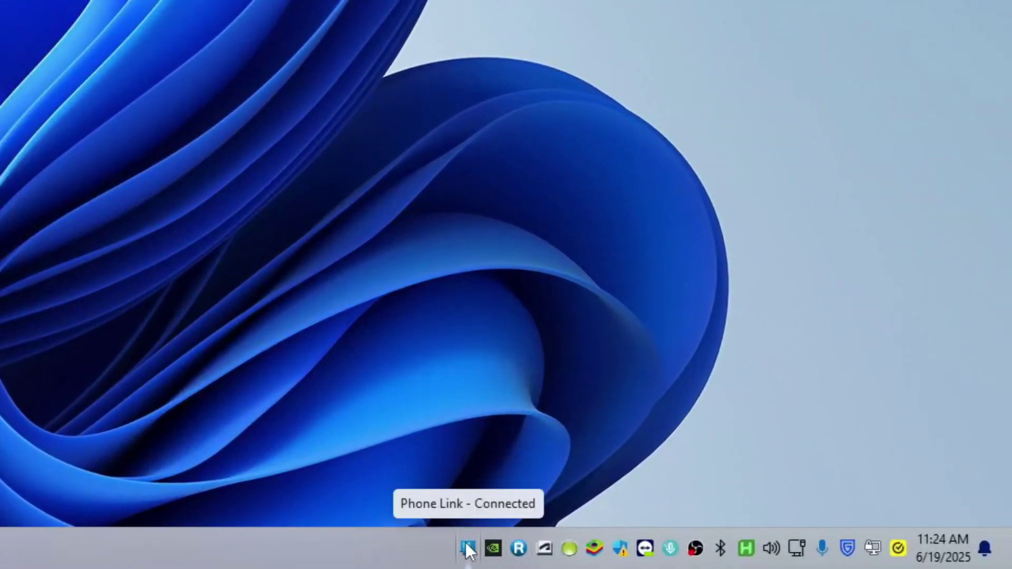
- Close Phone Link from the tray and launch Settings from the Start search's Recent list
left_click(467, 549)
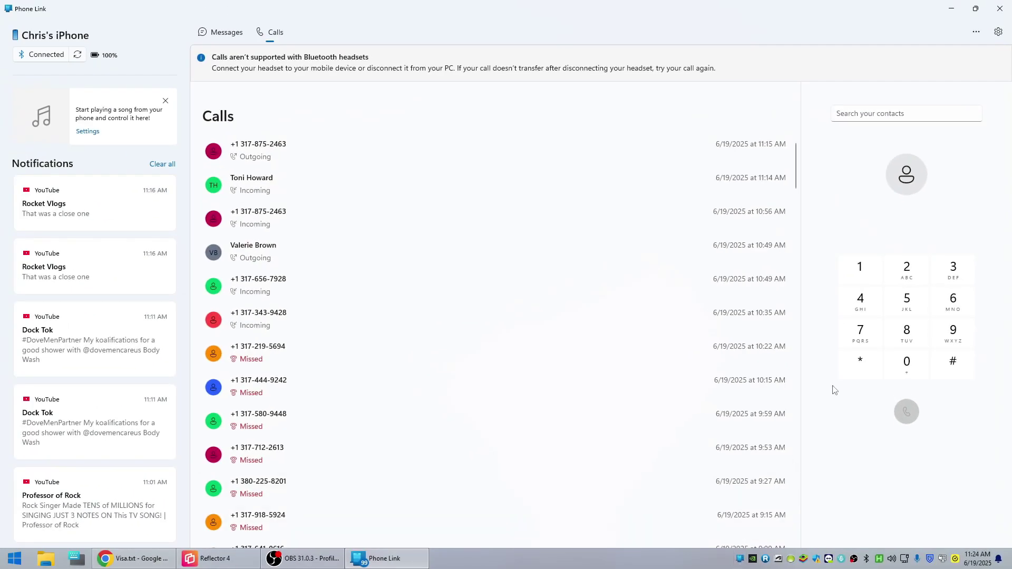
left_click(999, 9)
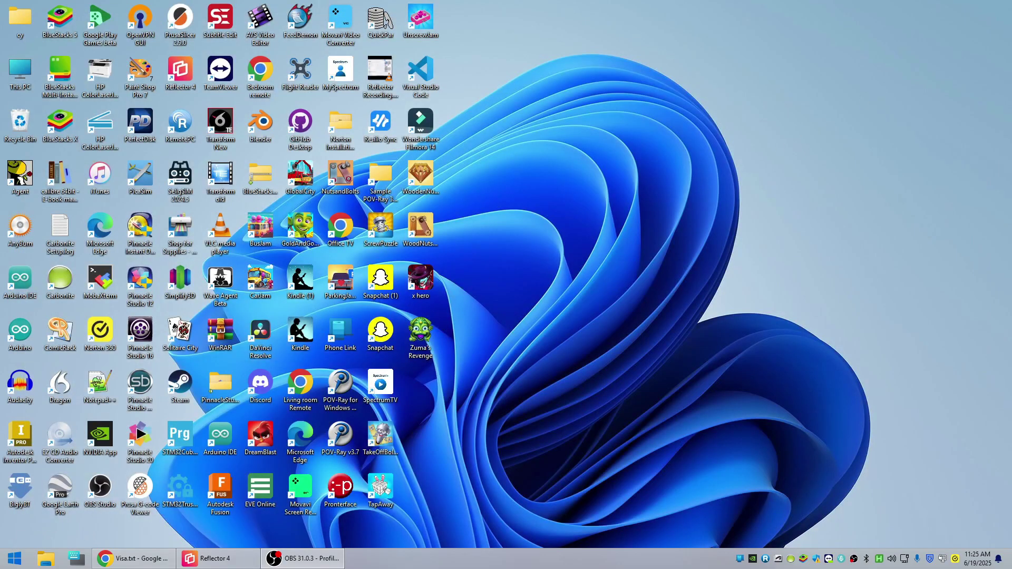
left_click(14, 558)
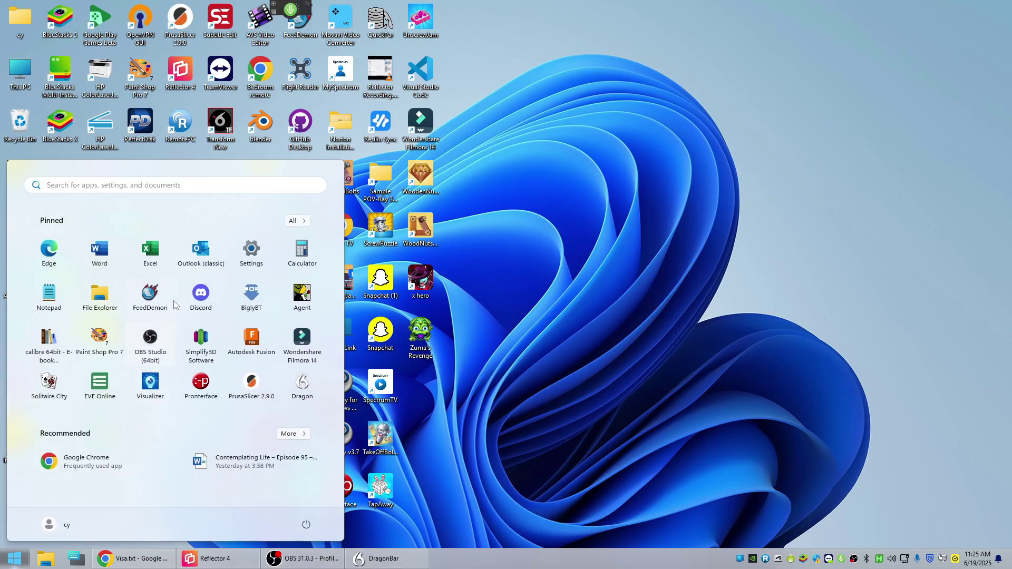
left_click(179, 184)
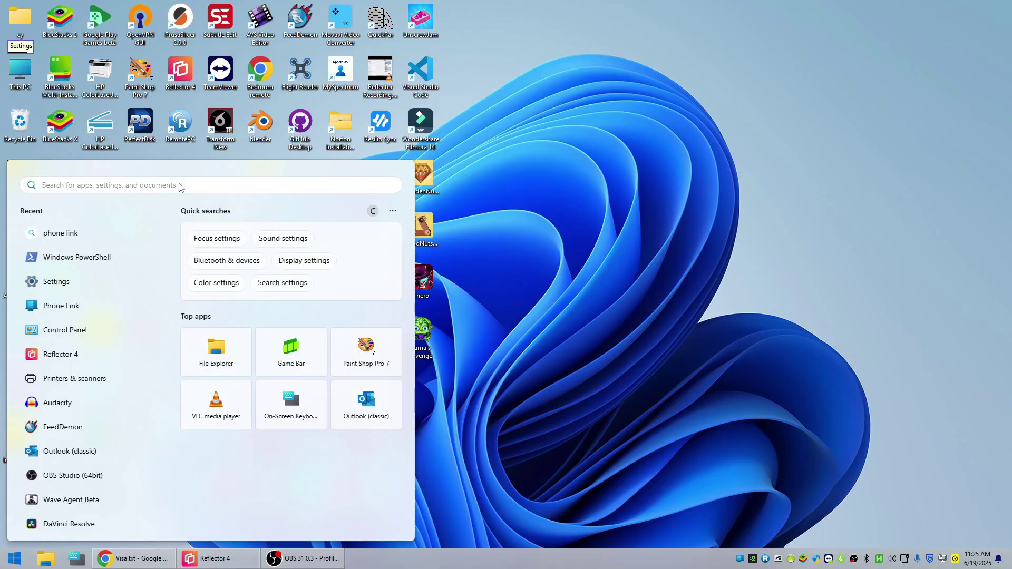
left_click(81, 285)
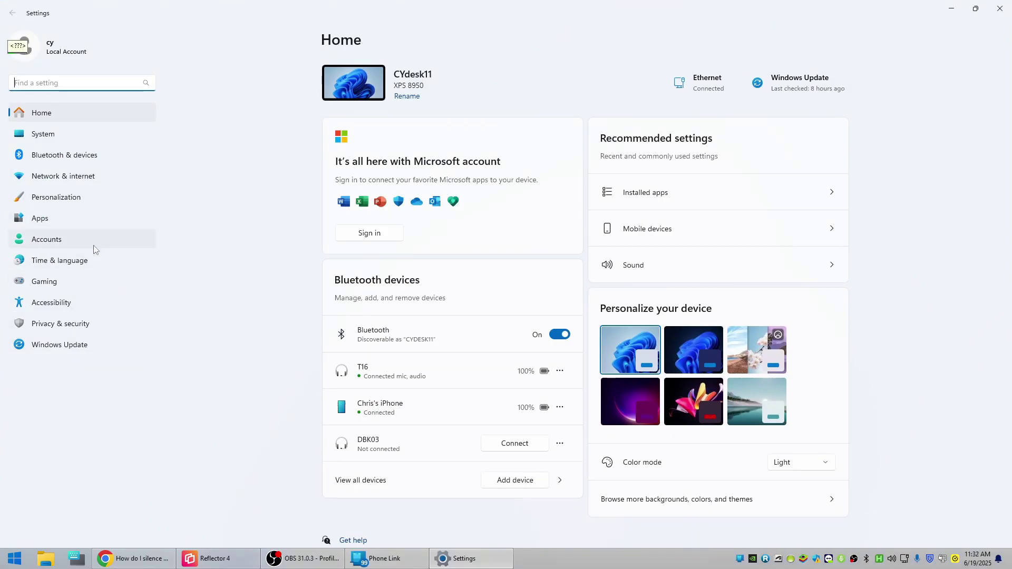
- Under System > Notifications > Calls (via Phone Link), switch the notification sound on, then back off
left_click(30, 135)
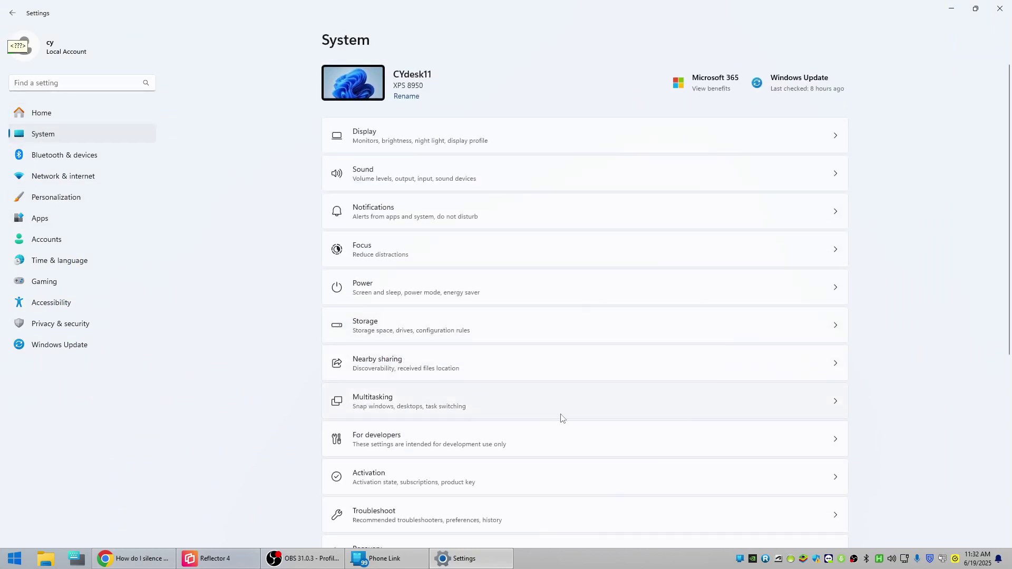
left_click(636, 222)
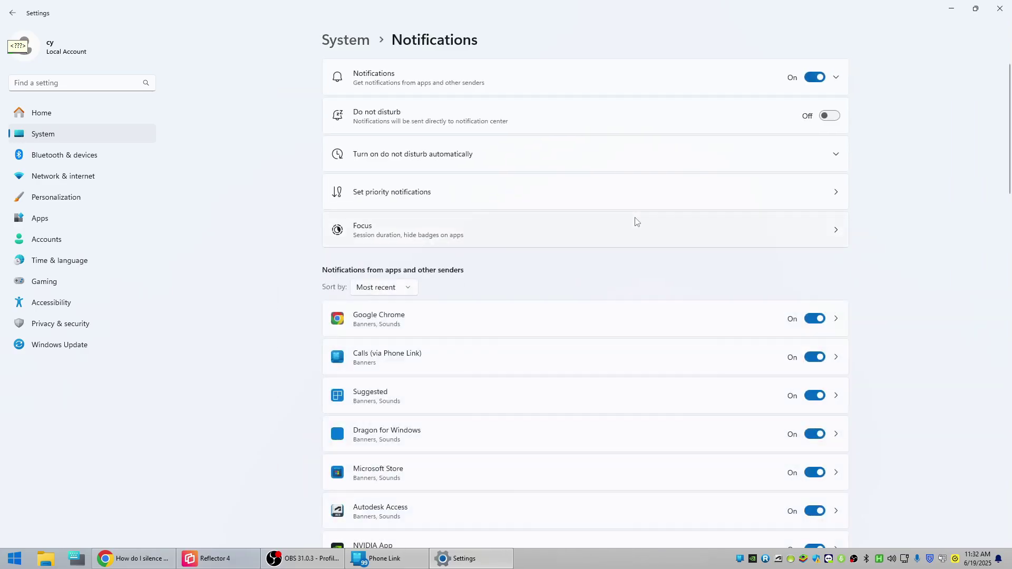
left_click(685, 349)
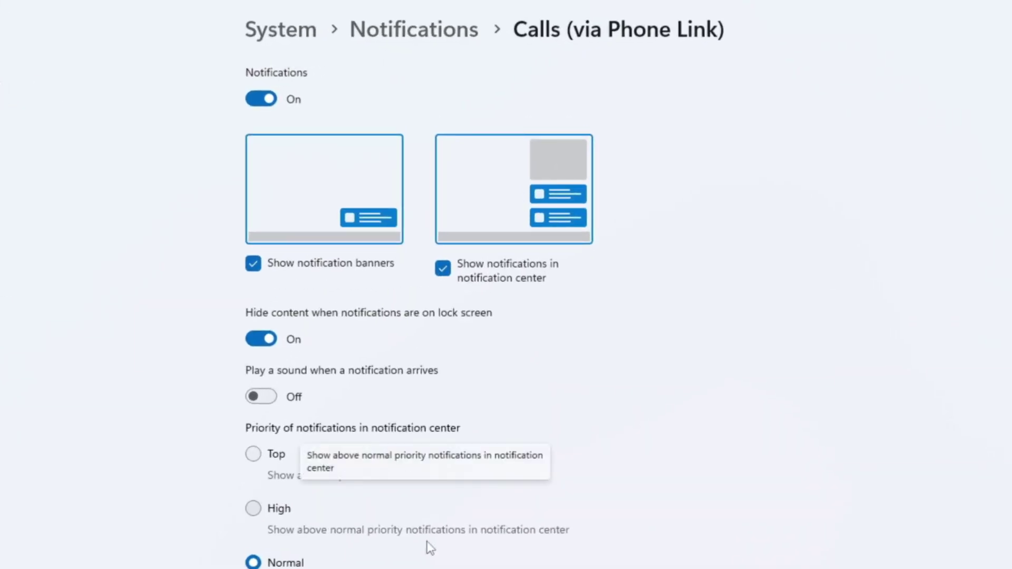
left_click(262, 396)
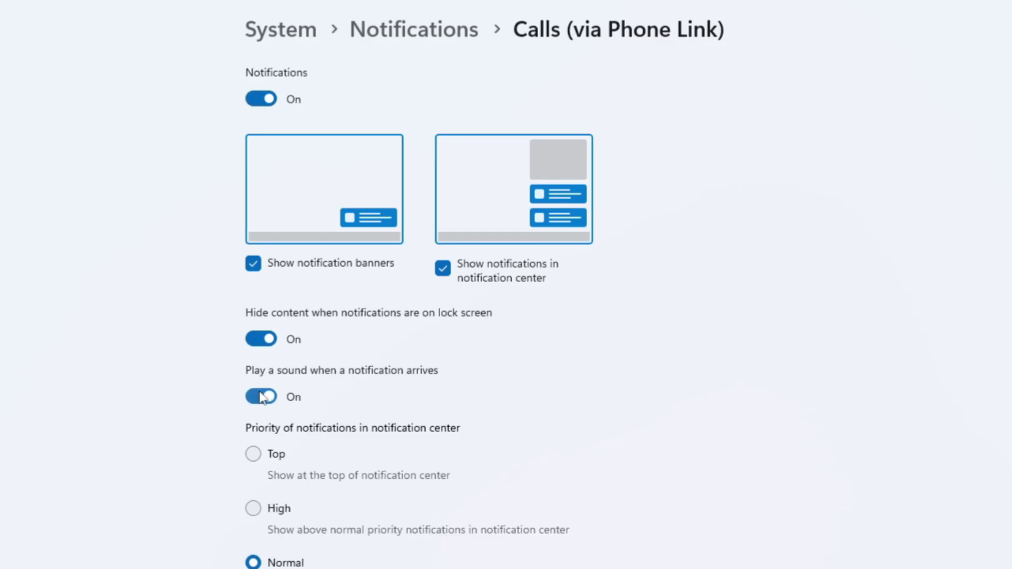
left_click(262, 397)
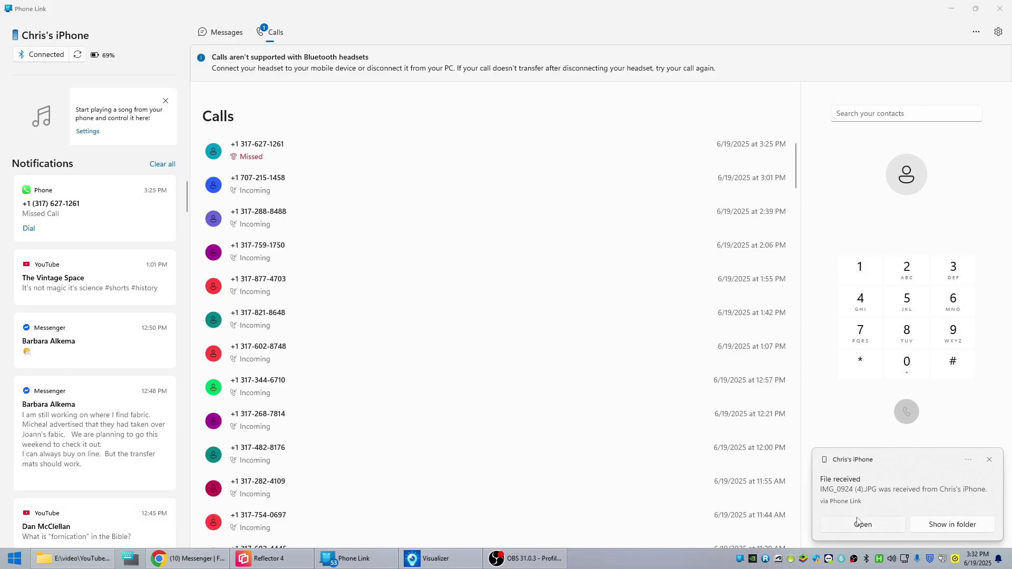
- Open the Downloads\Phone Link folder from the File received toast and open IMG_0924 (4).JPG
left_click(898, 515)
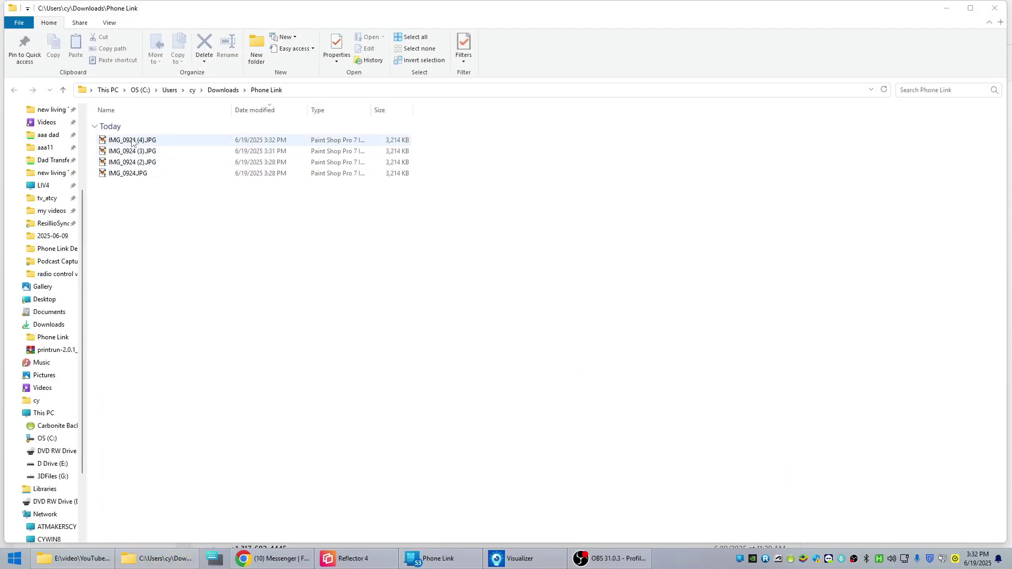
left_click(132, 142)
left_click(153, 177)
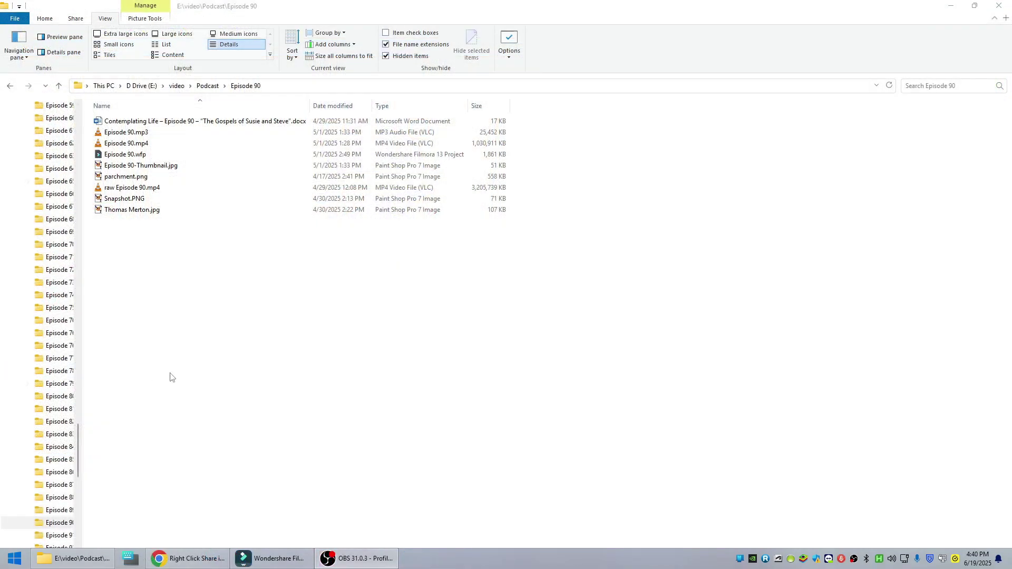
- Send the Episode 90 Word document via Send to > Bluetooth device, choosing the paired iPhone
right_click(134, 122)
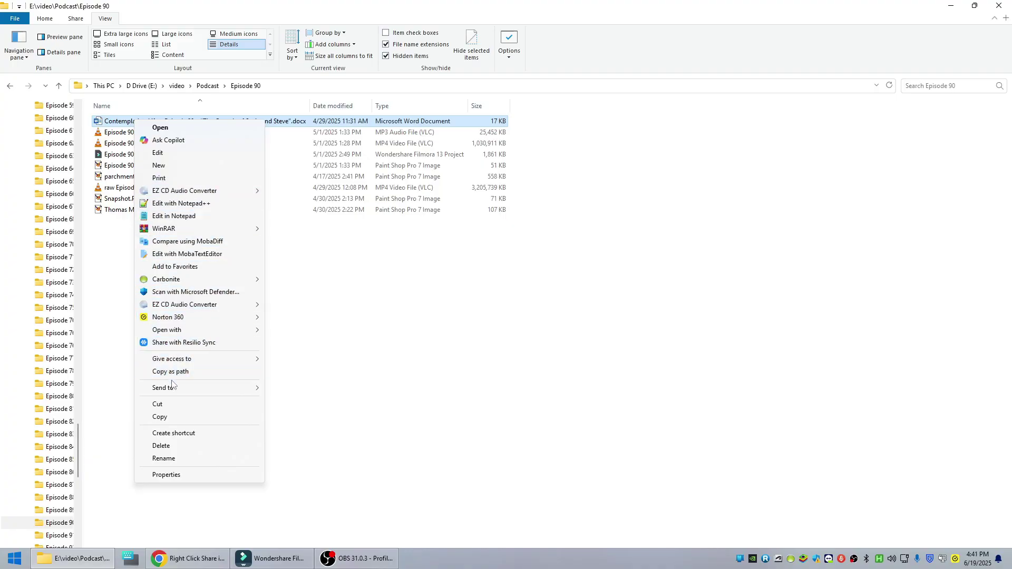
mouse_move(206, 391)
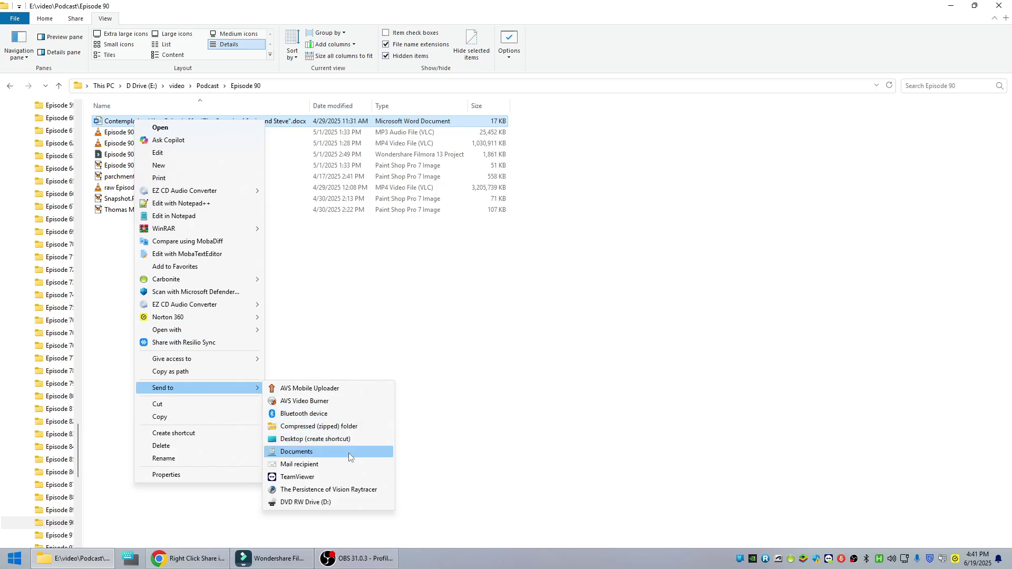
left_click(345, 414)
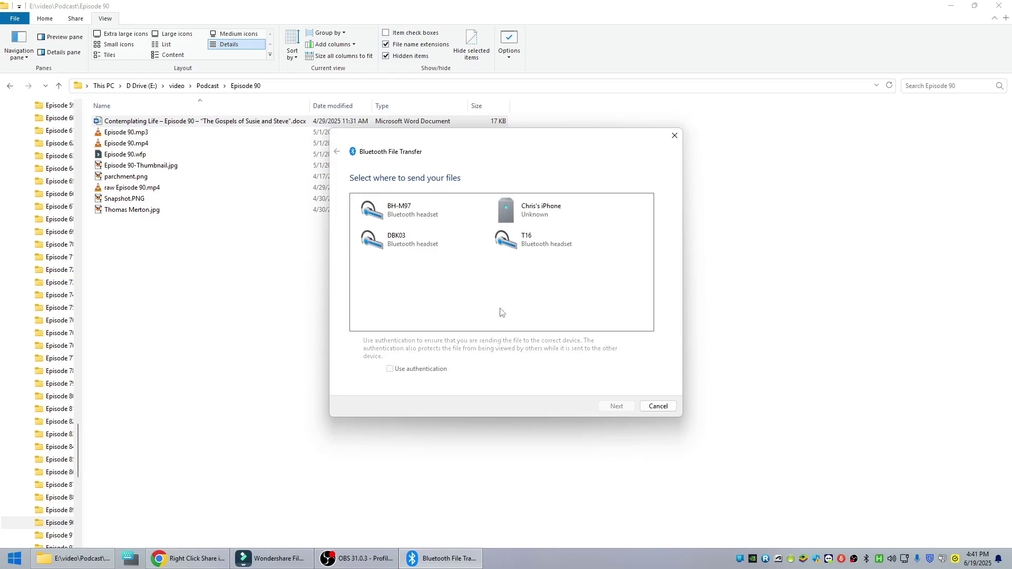
left_click(535, 216)
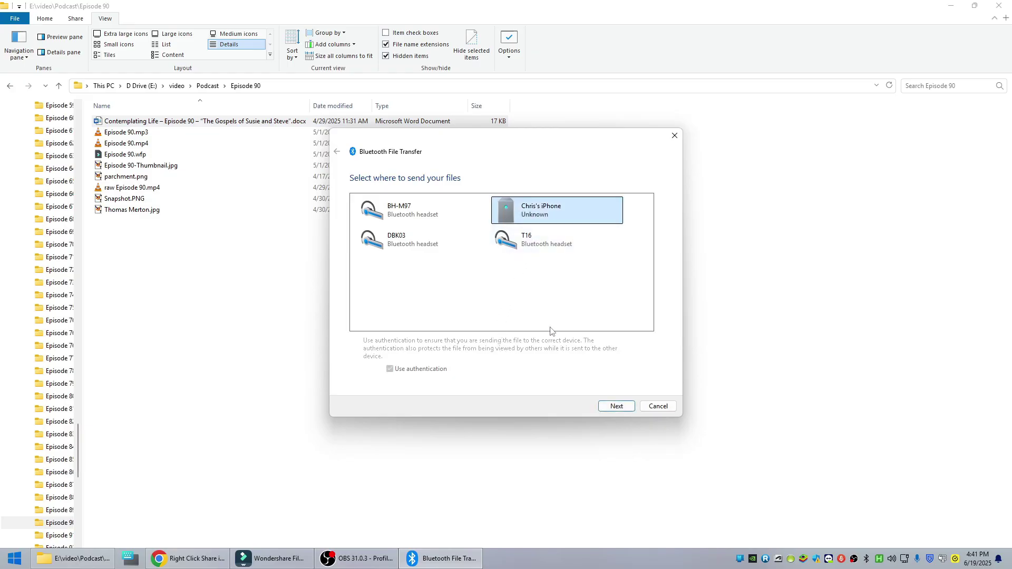